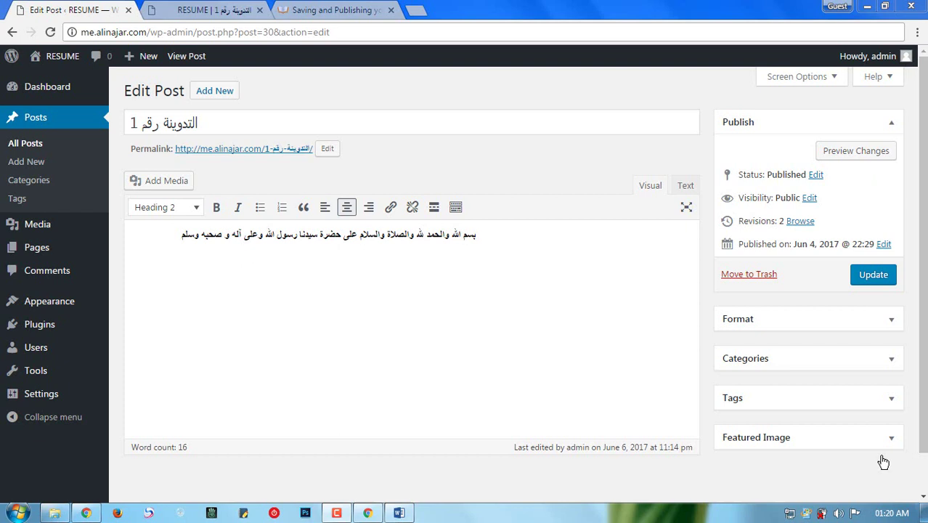
Open the list of all posts and examine its Screen Options for columns, pagination and view mode.
click(30, 144)
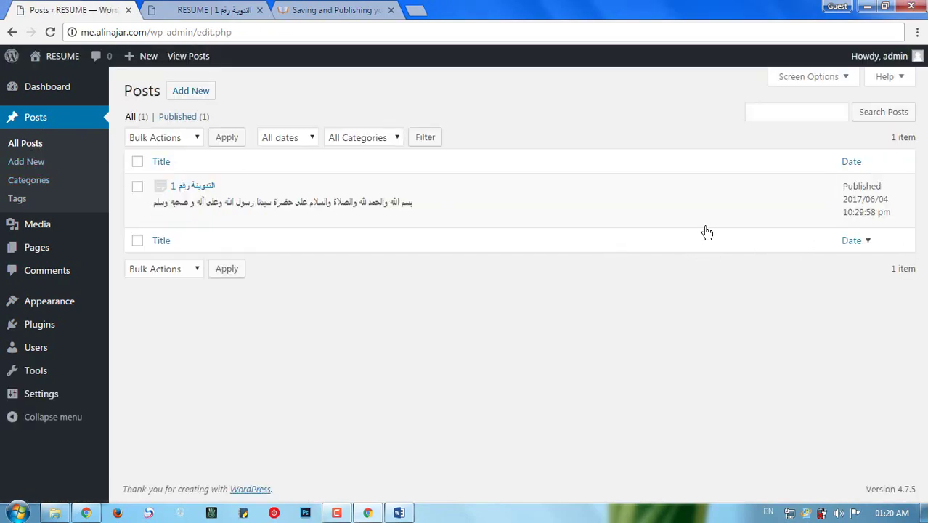
click(817, 77)
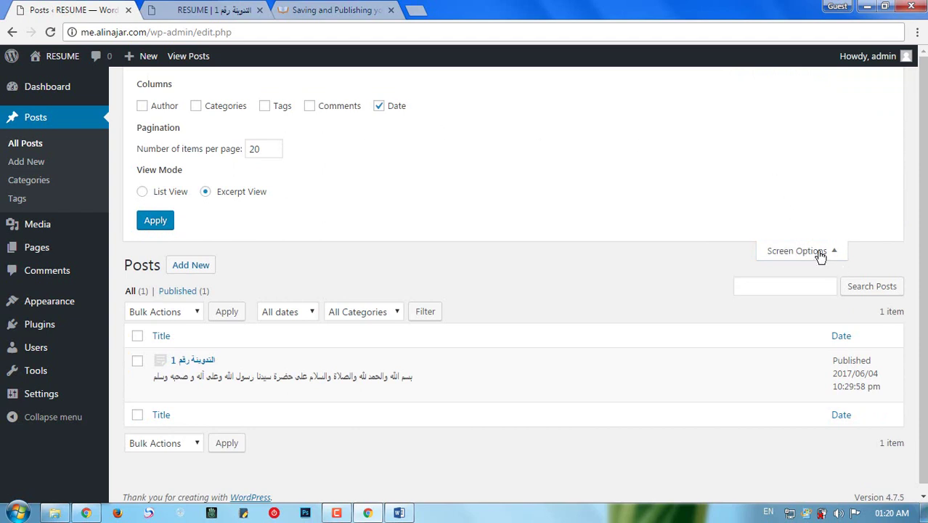
click(817, 254)
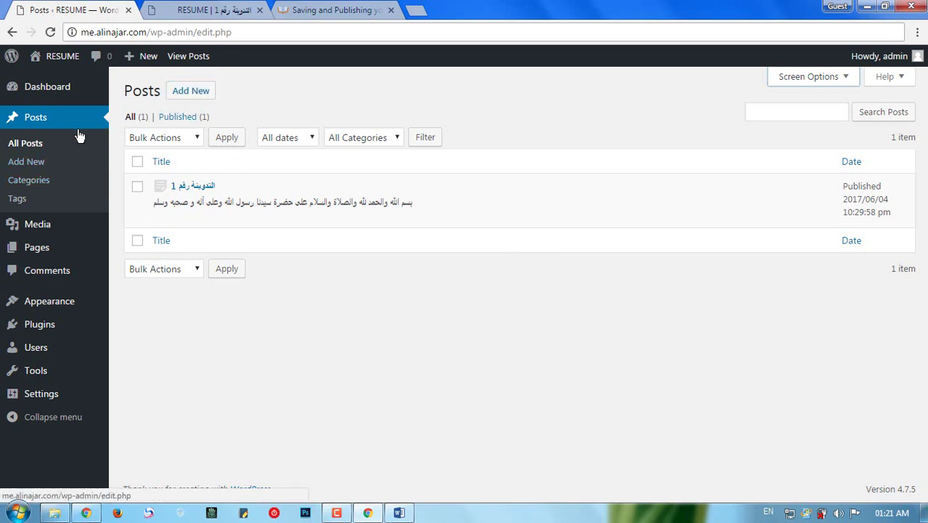
Open a new blank post and examine its title field, content editor and Screen Options.
mouse_move(153, 59)
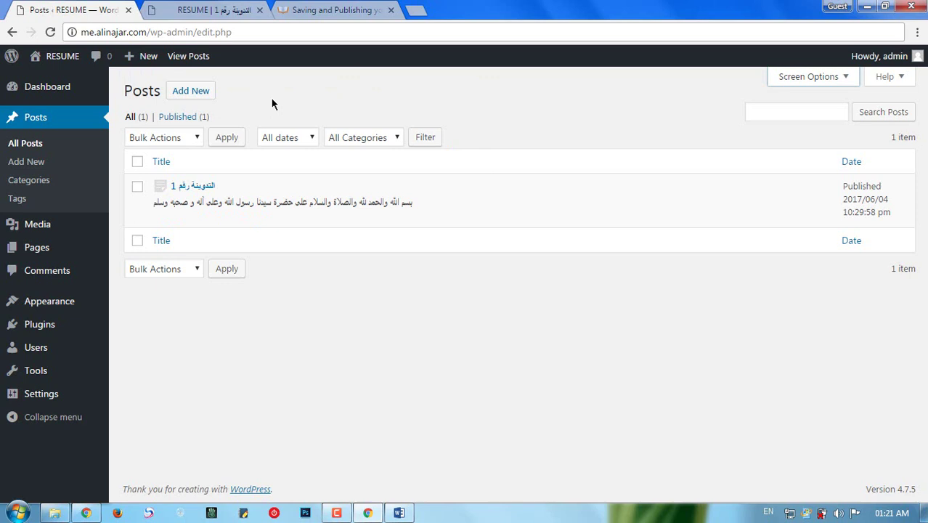
click(190, 91)
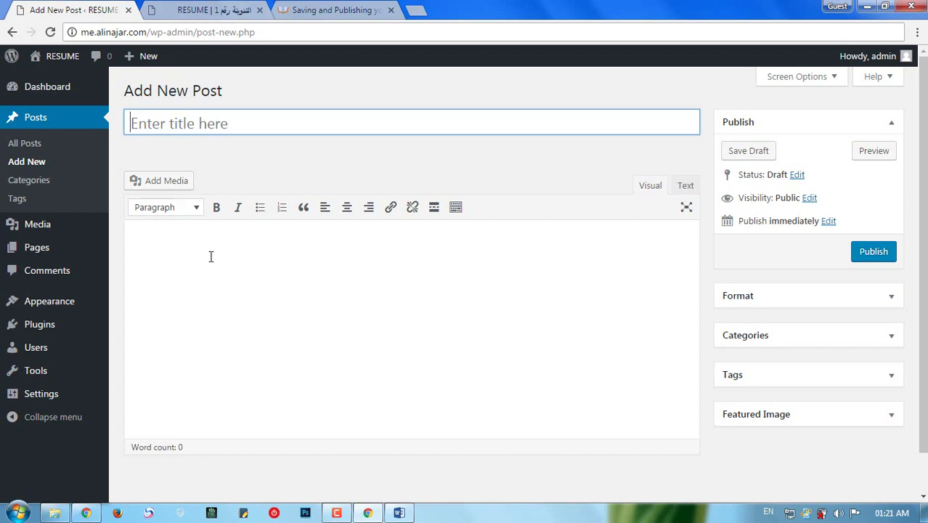
click(175, 229)
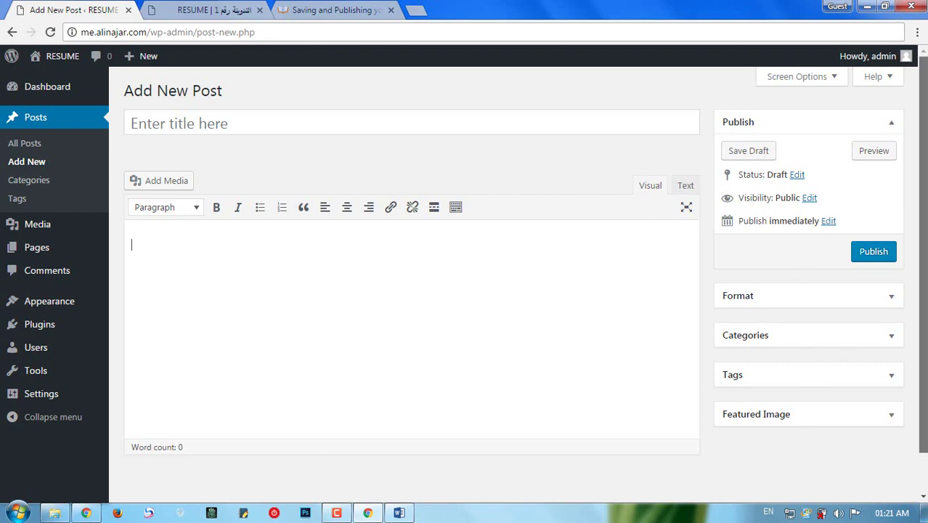
scroll(921, 205, down, 1)
scroll(921, 205, up, 1)
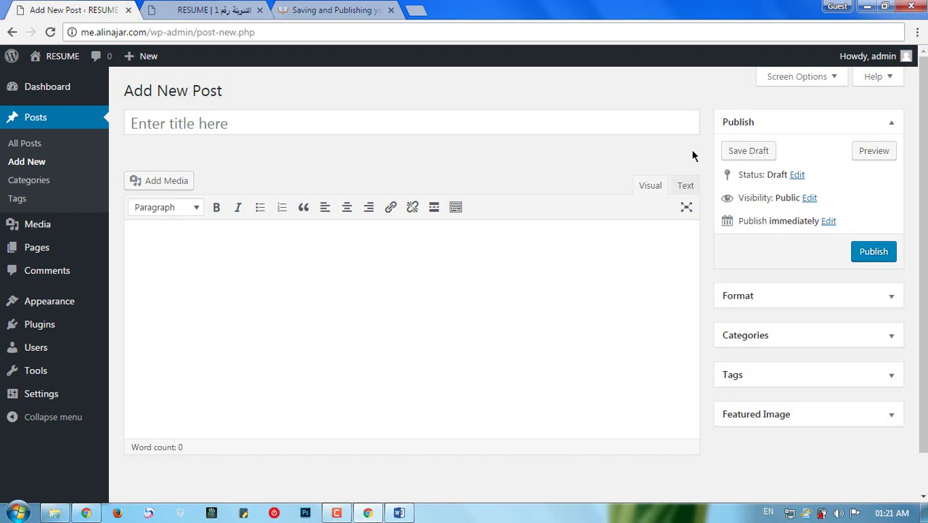
click(803, 80)
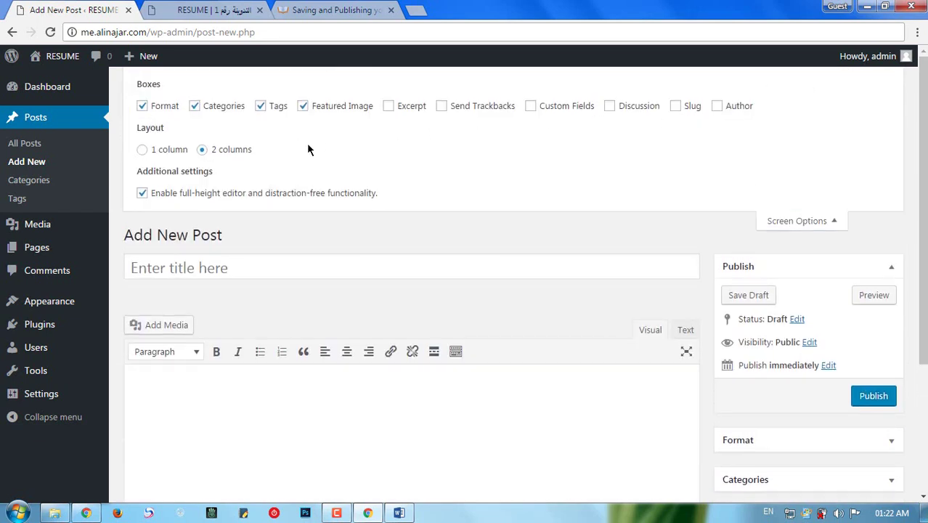
click(801, 222)
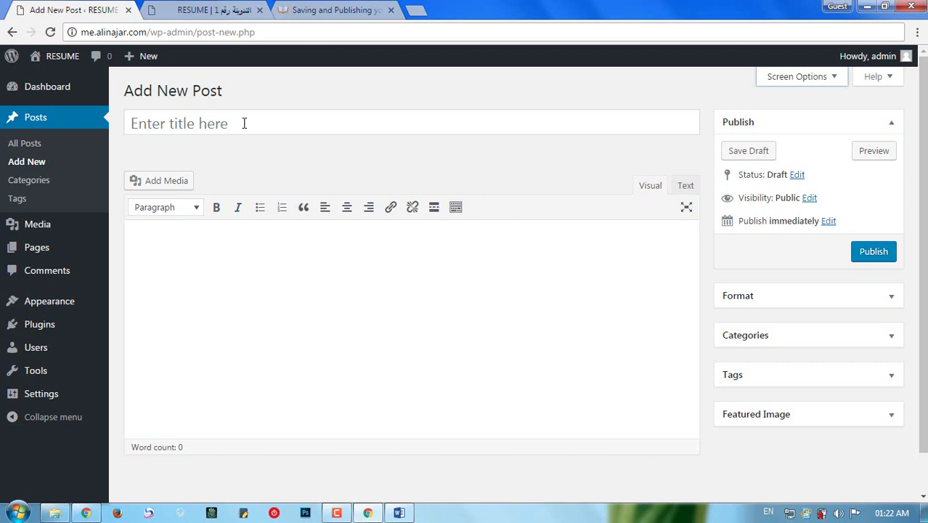
click(276, 130)
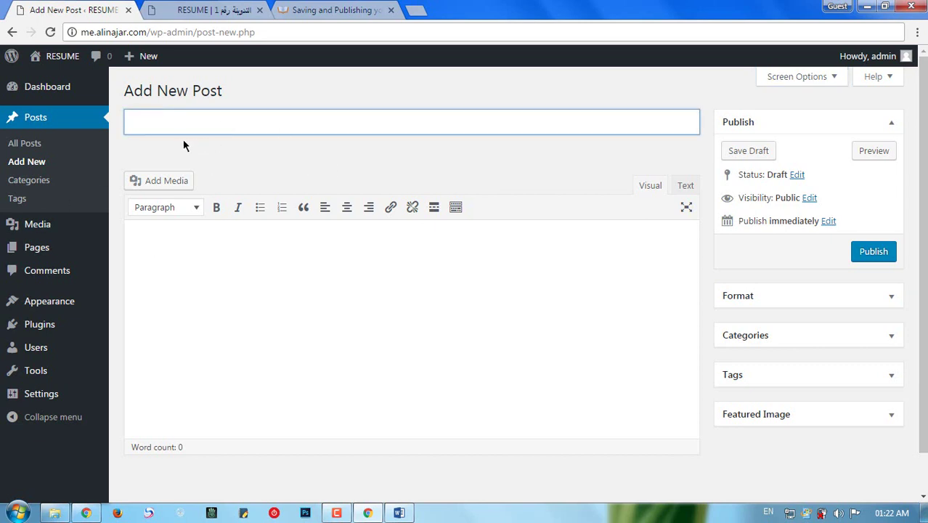
click(257, 331)
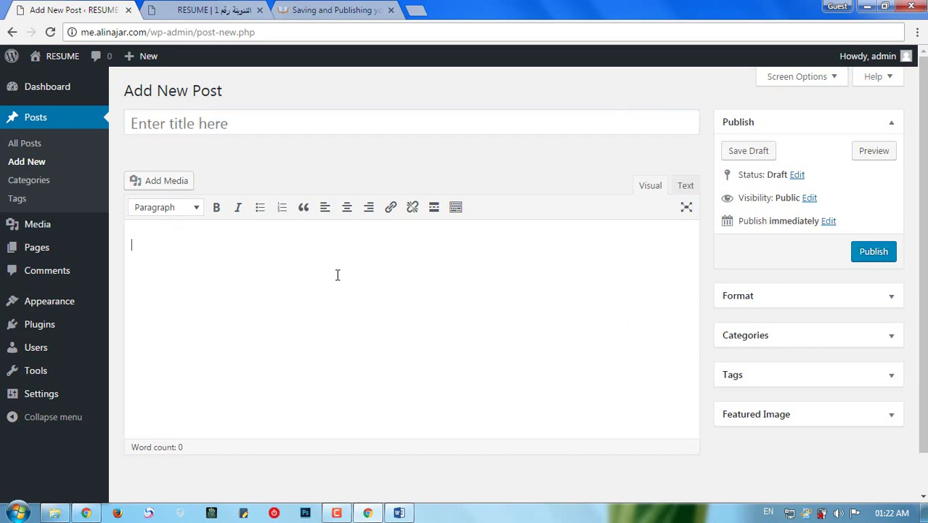
Return to the list of all posts and move the post "التدوينة رقم 1" to the Trash.
click(40, 149)
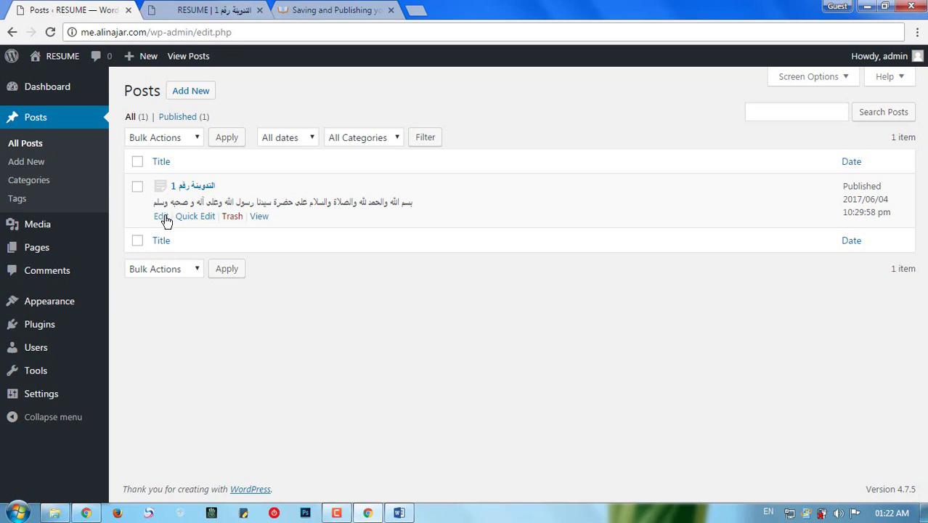
click(240, 223)
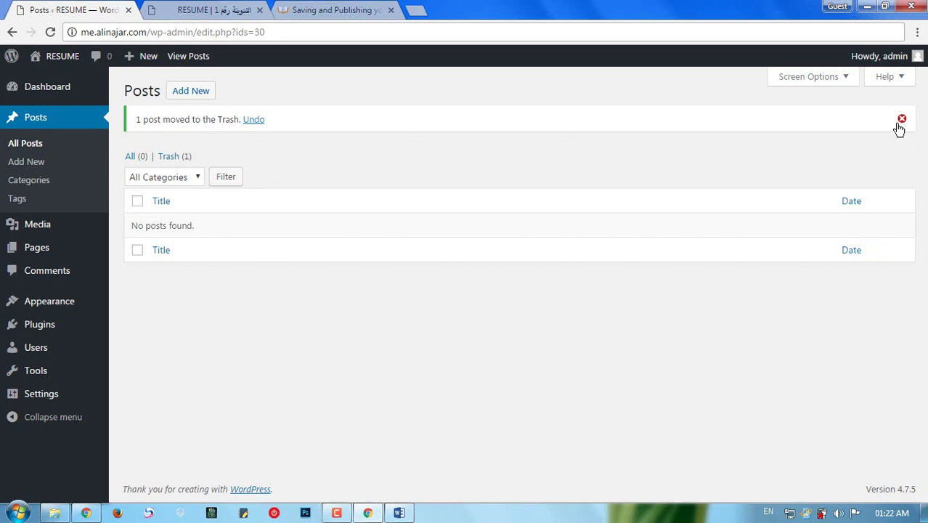
Restore the post "التدوينة رقم 1" from the Trash with the Restore bulk action.
click(172, 158)
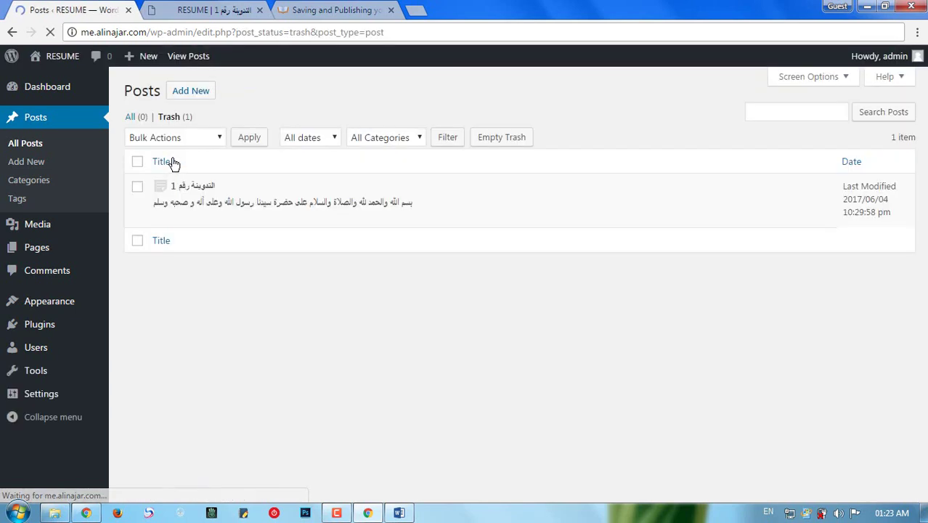
click(137, 187)
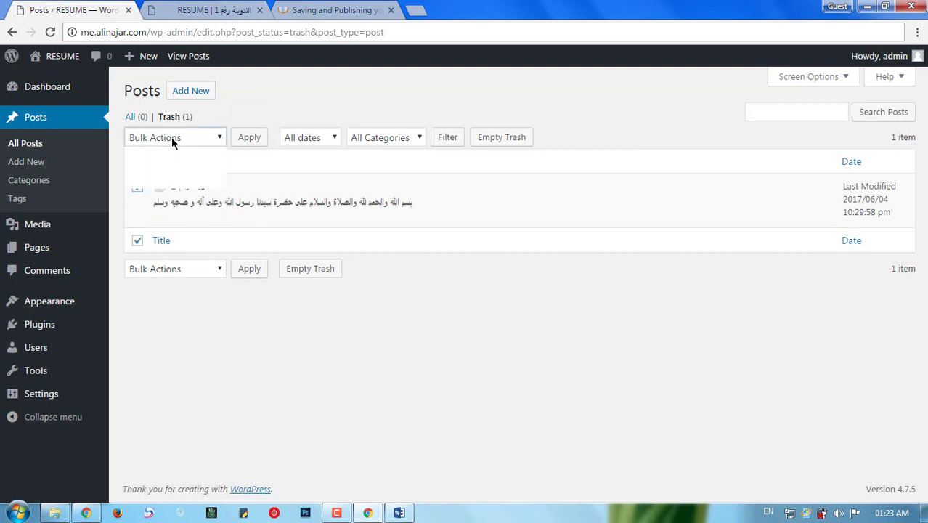
click(171, 137)
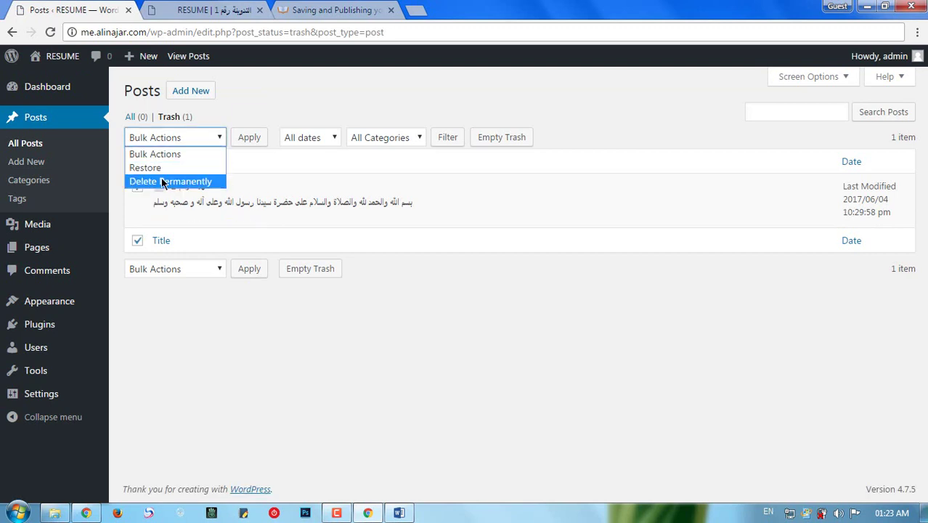
click(204, 168)
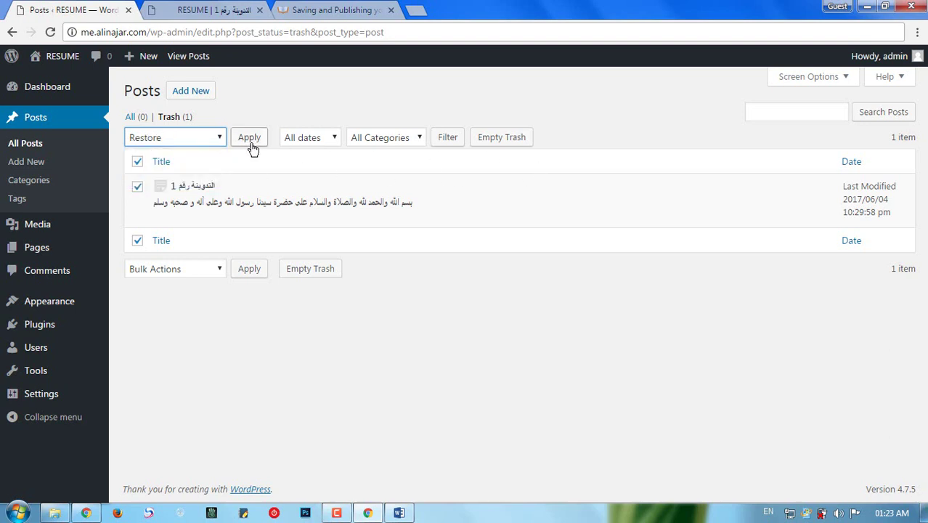
click(377, 142)
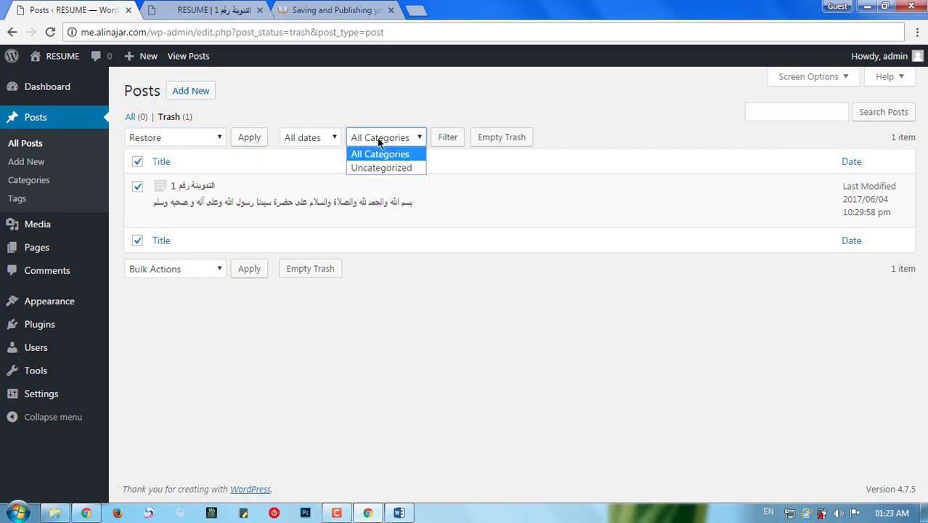
click(381, 142)
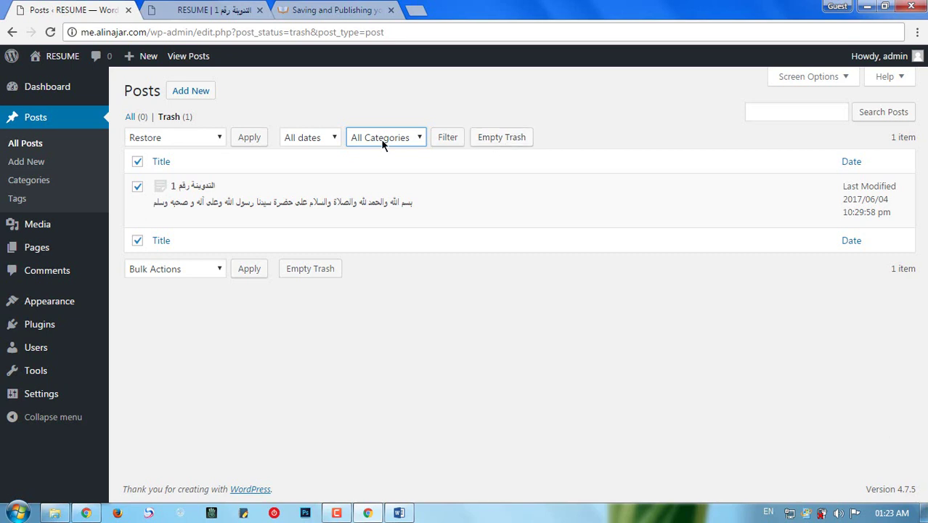
click(253, 139)
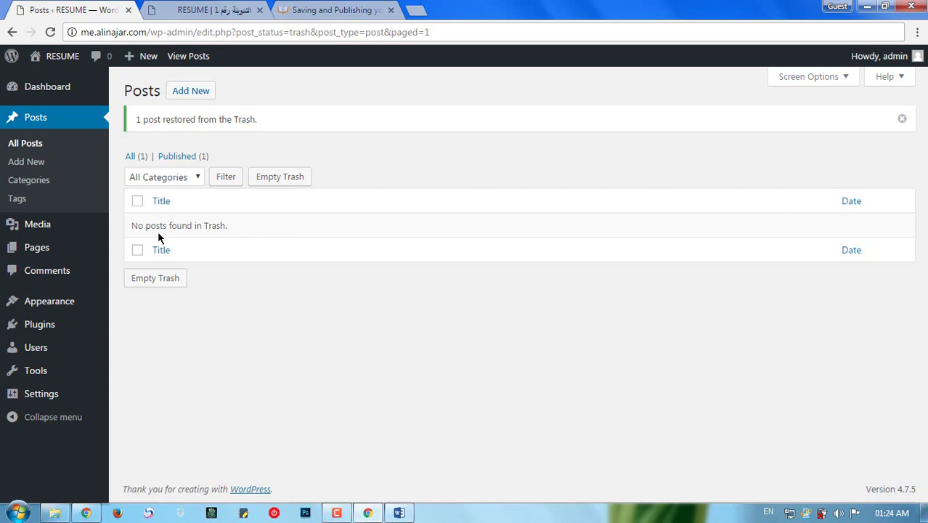
Check the Trash view's web address and return to the list of all posts.
drag(240, 32, 276, 33)
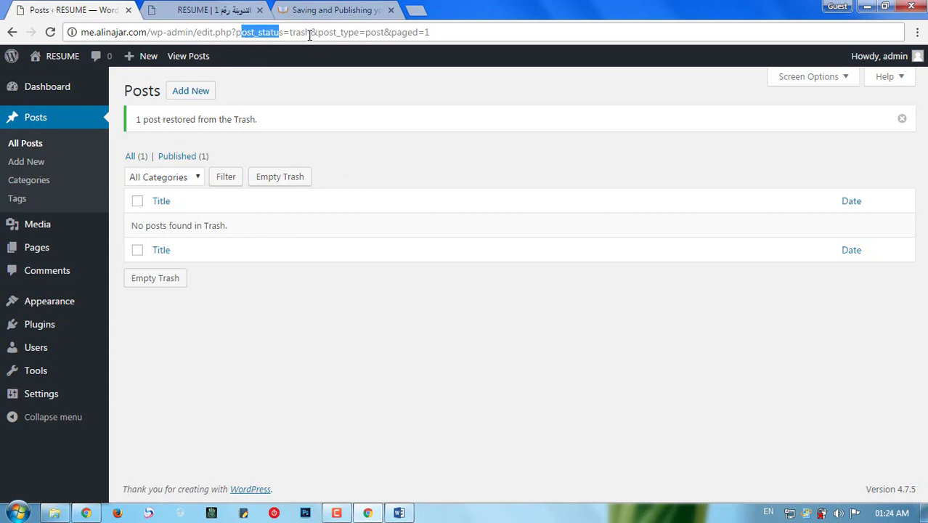
click(308, 34)
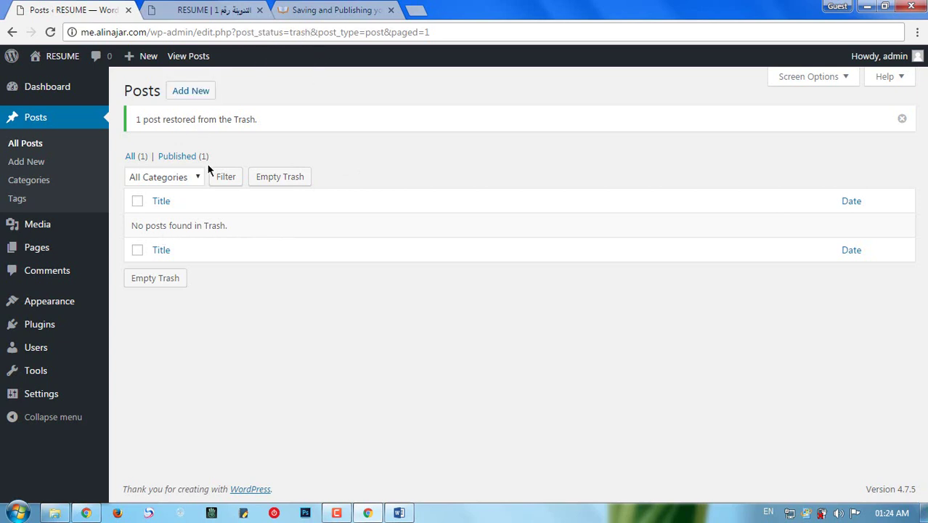
click(132, 159)
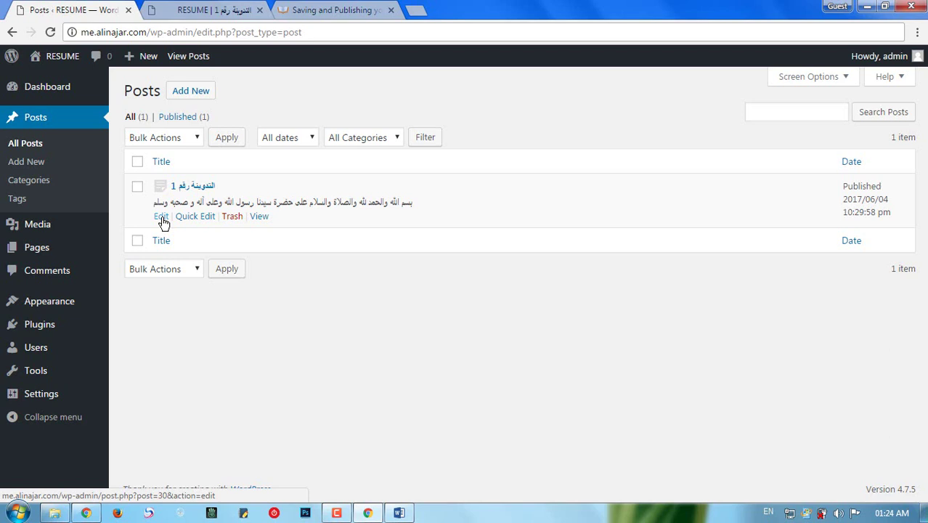
Open Quick Edit for the post "التدوينة رقم 1" and examine its title and slug.
click(205, 216)
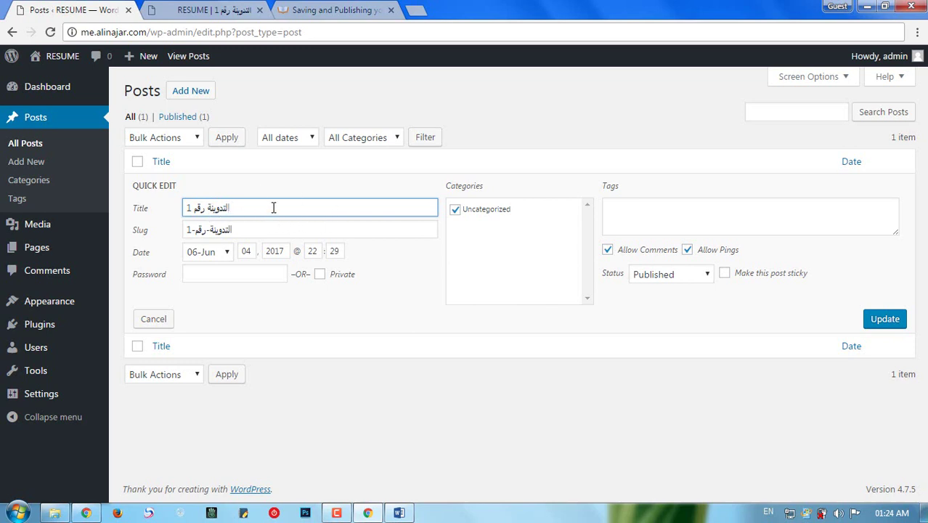
mouse_move(231, 208)
mouse_down()
mouse_move(179, 218)
mouse_move(240, 209)
mouse_up()
click(248, 230)
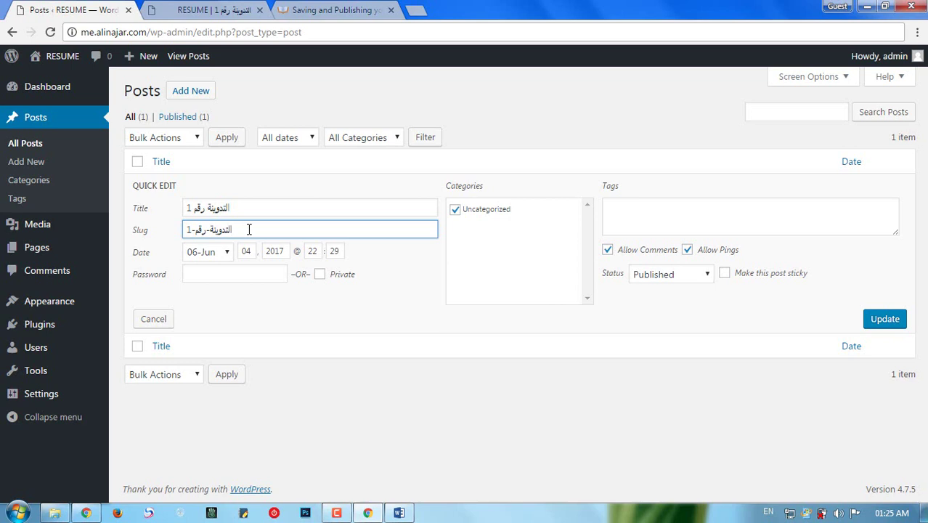
Examine the slug in the published post's web address and return to the post's Quick Edit form.
click(222, 12)
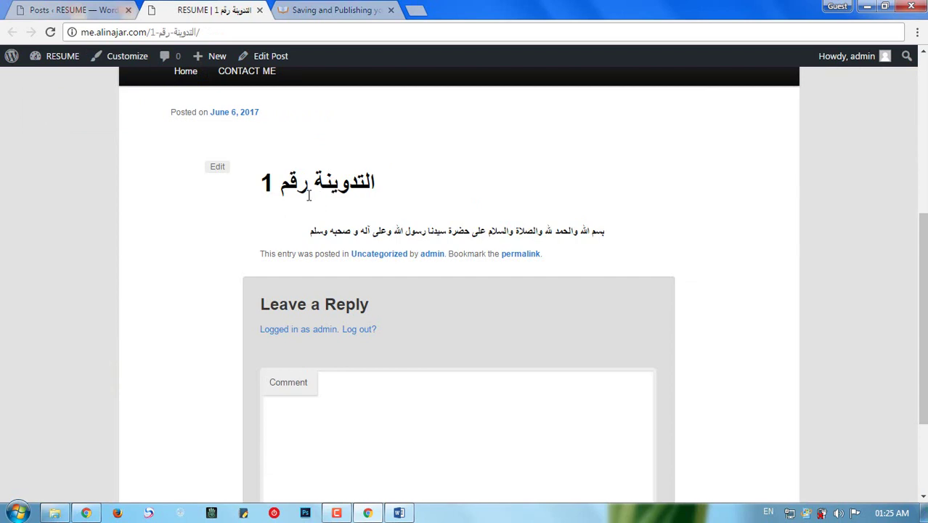
click(157, 32)
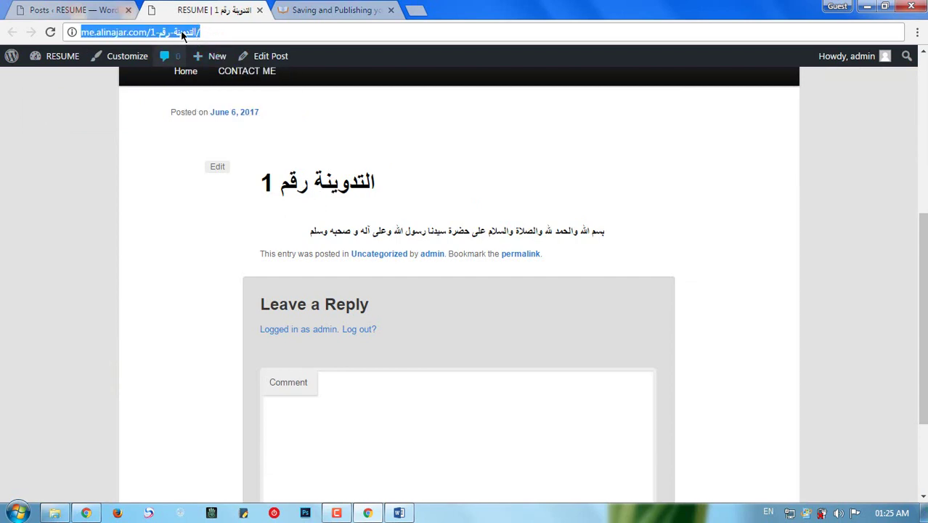
click(151, 32)
drag(151, 33, 191, 32)
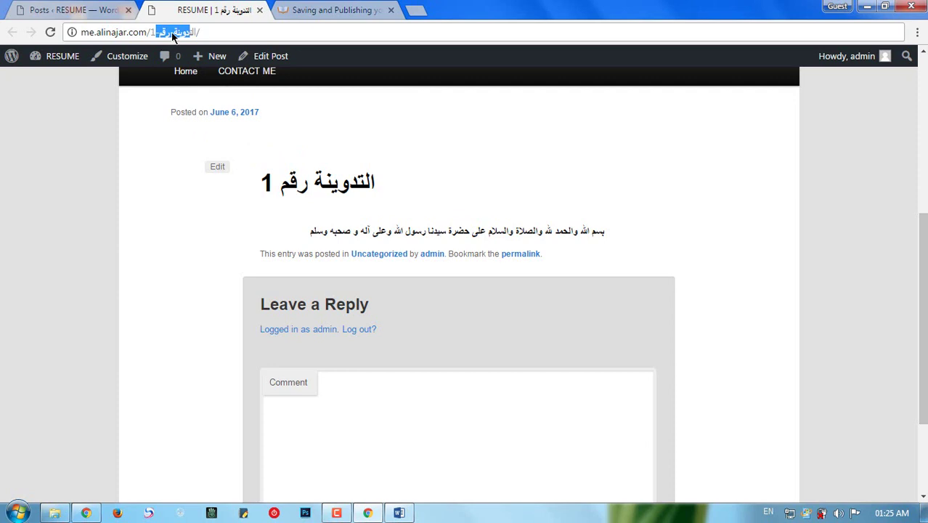
click(171, 32)
click(104, 10)
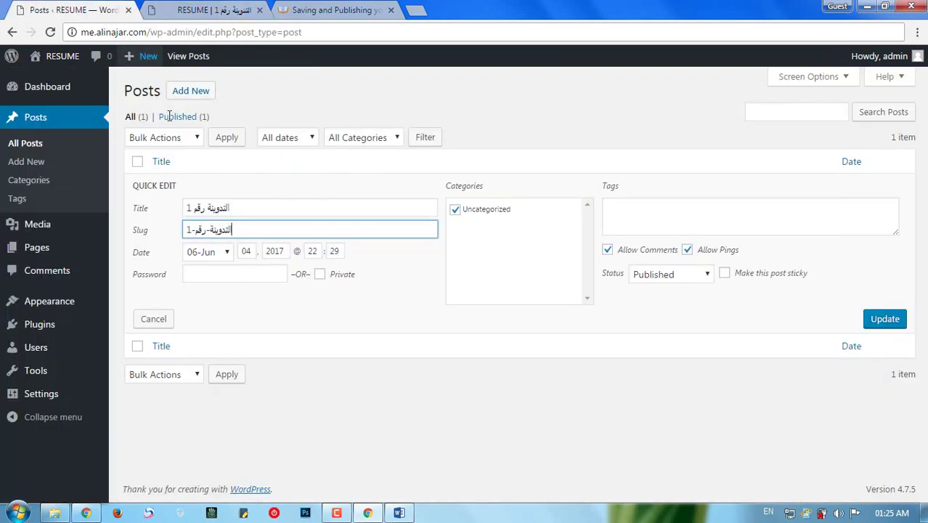
Compare the Quick Edit title and slug with the heading and web address of the published post.
click(191, 208)
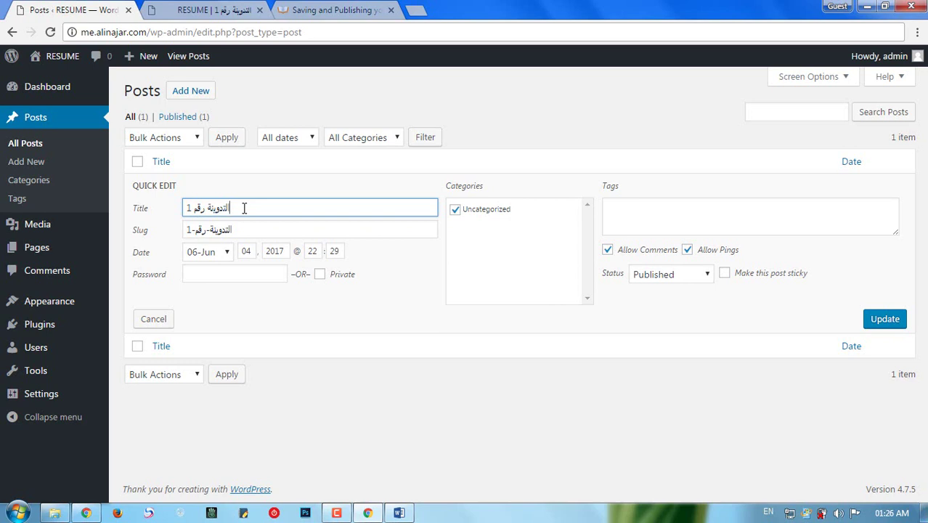
click(209, 9)
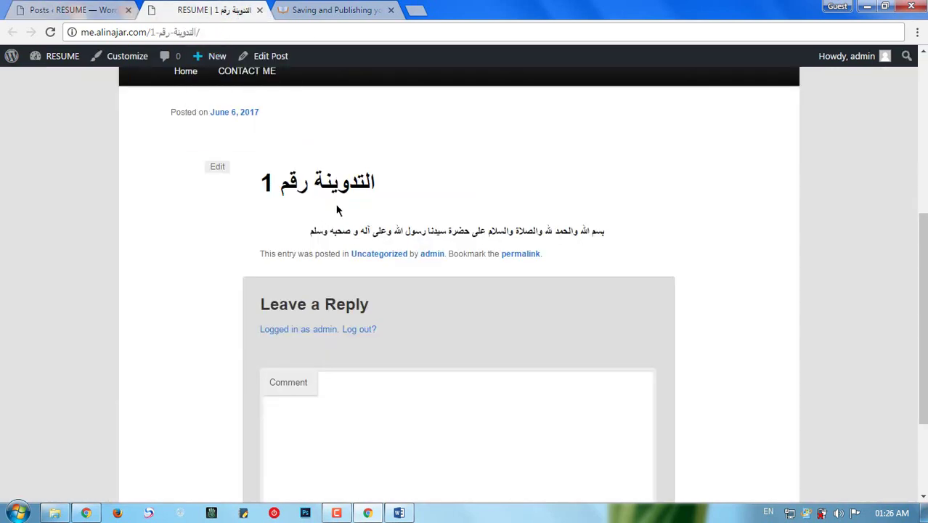
double_click(167, 33)
click(186, 34)
mouse_move(186, 51)
click(89, 14)
drag(232, 230, 197, 230)
click(211, 230)
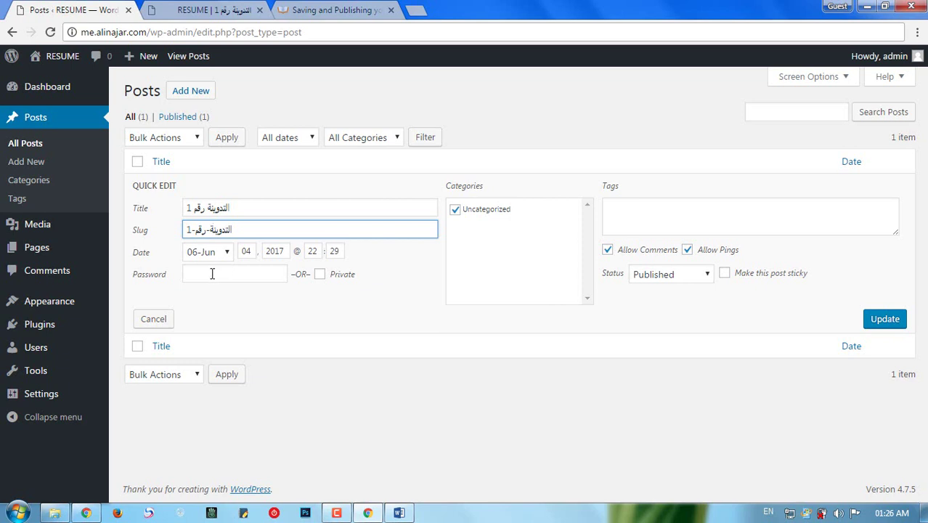
Examine the post's password, category and tag settings, and close Quick Edit without saving.
click(209, 273)
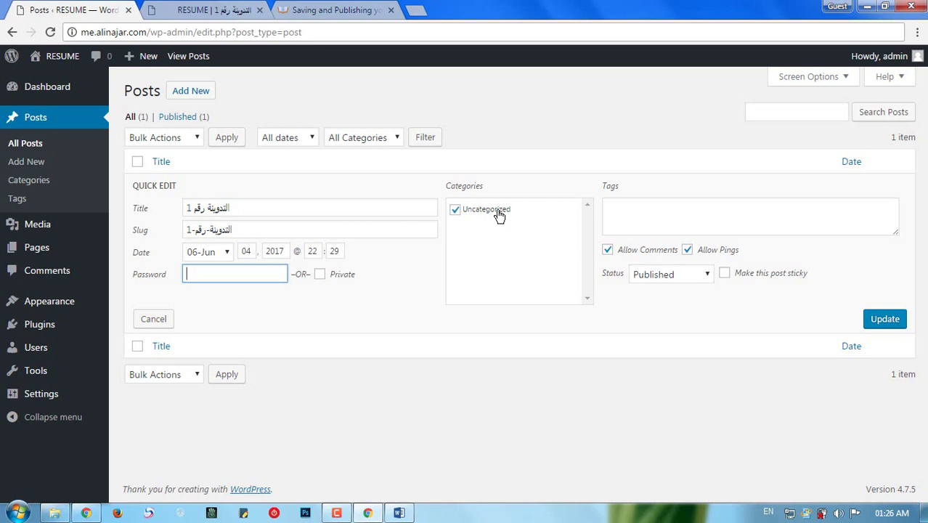
click(642, 218)
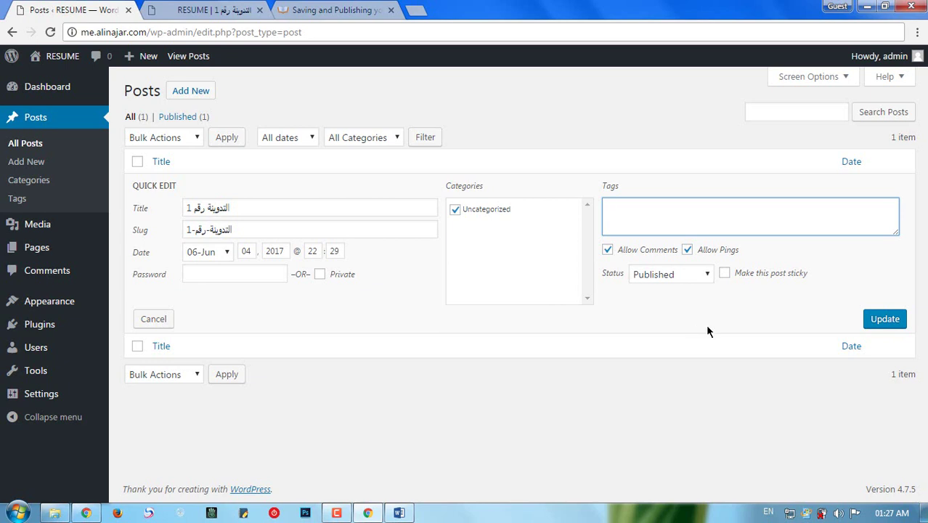
click(160, 320)
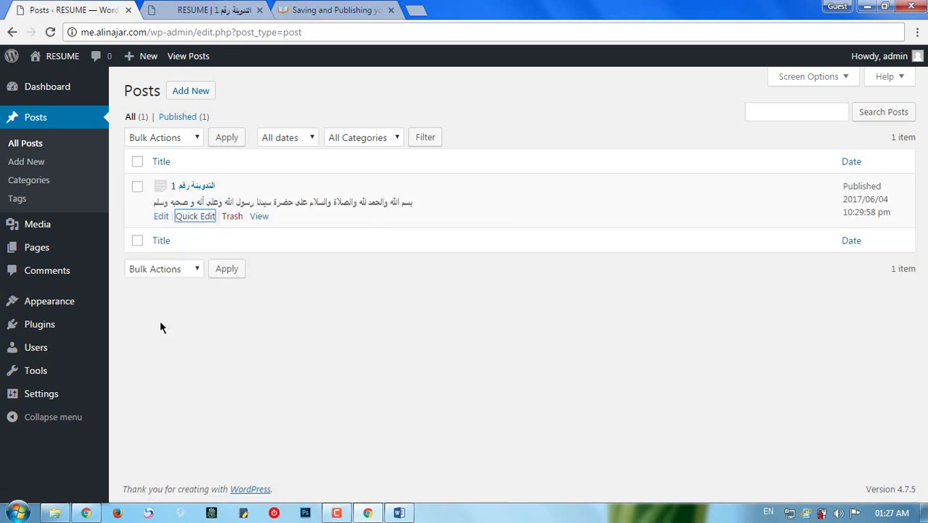
Open the post "التدوينة رقم 1" in the full editor and examine its title and permalink slug without changing them.
click(160, 216)
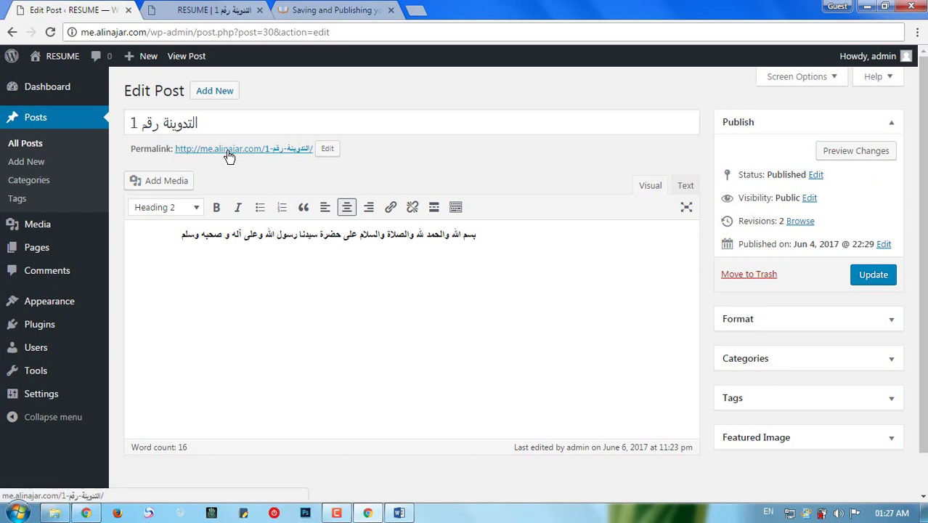
click(326, 154)
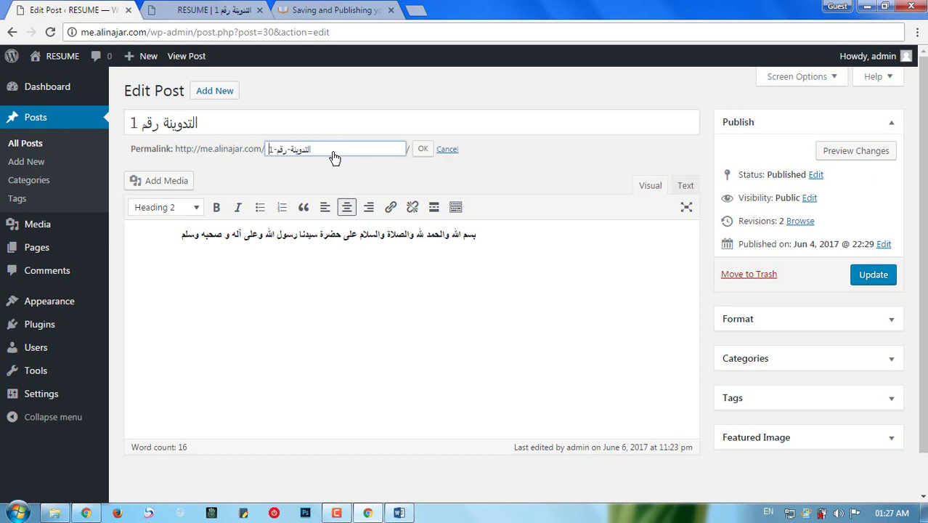
click(269, 149)
click(248, 125)
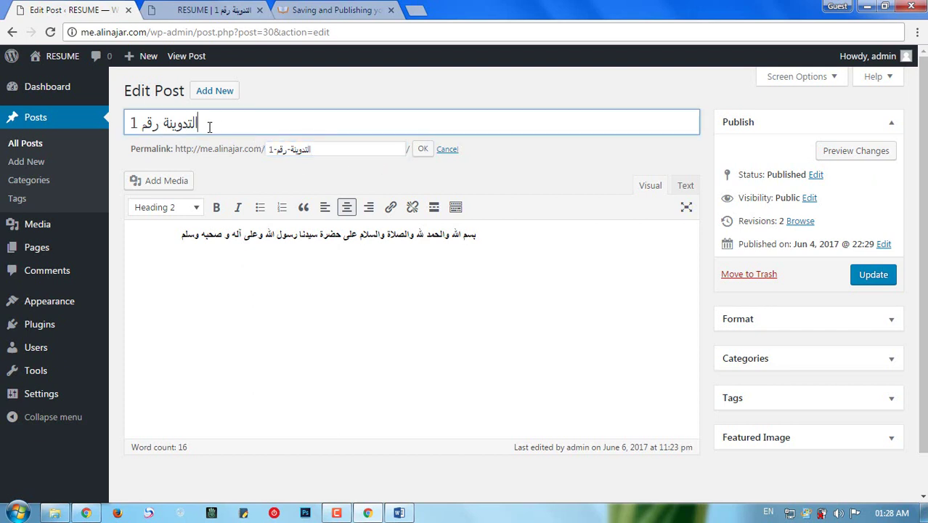
drag(209, 126, 130, 125)
click(184, 123)
click(451, 151)
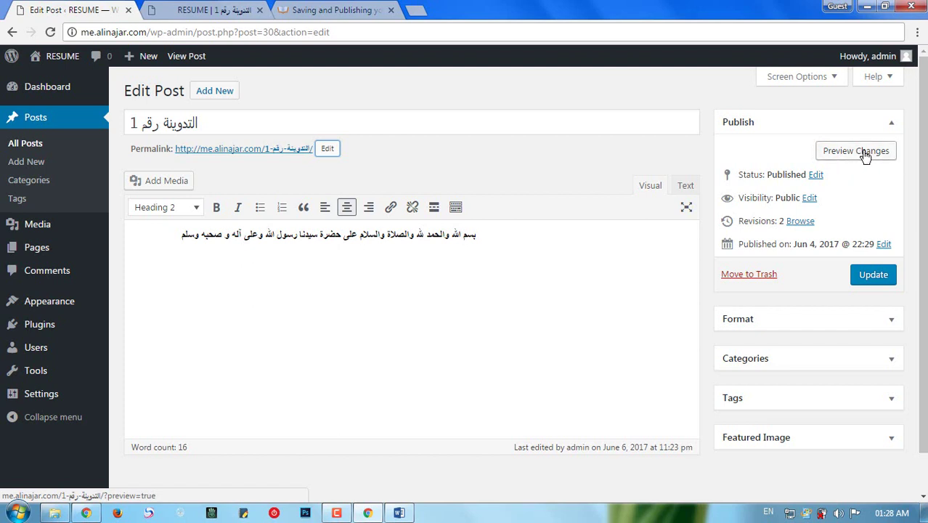
right_click(256, 149)
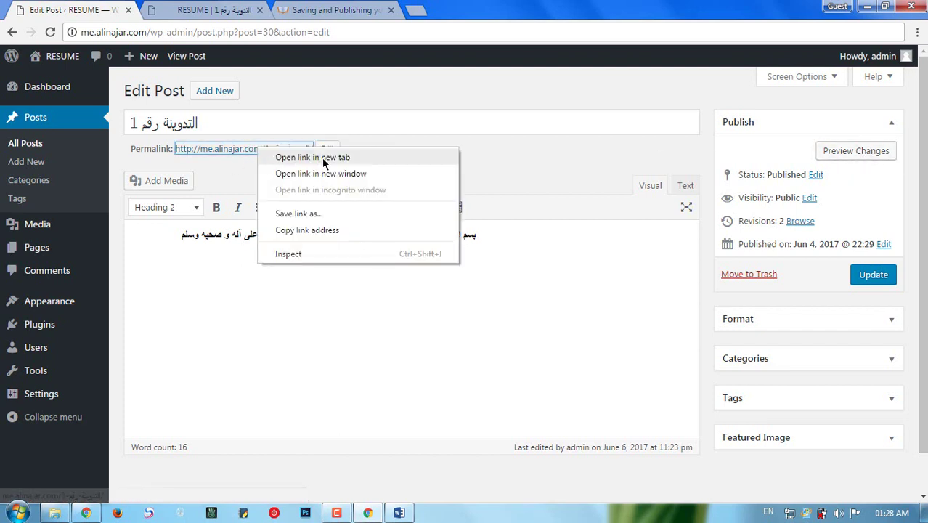
click(415, 120)
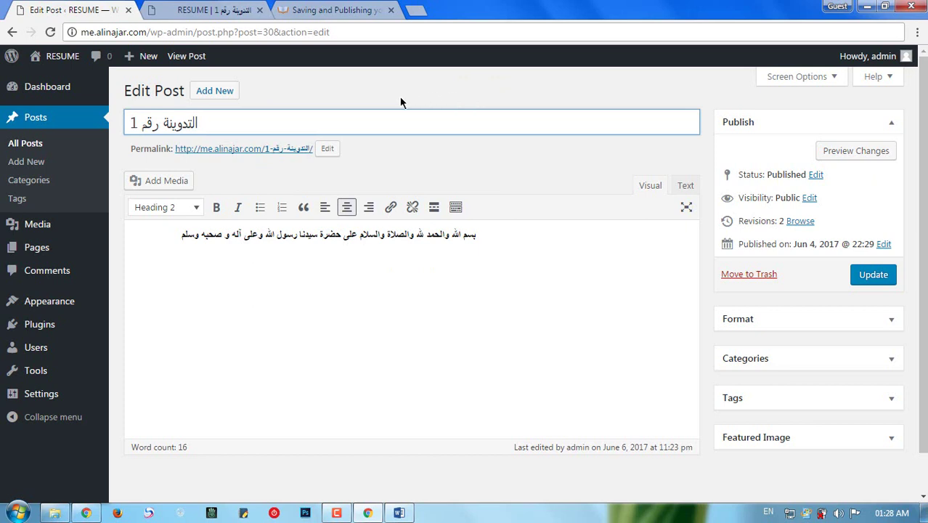
Examine the publication status options available for the post.
click(816, 176)
click(800, 197)
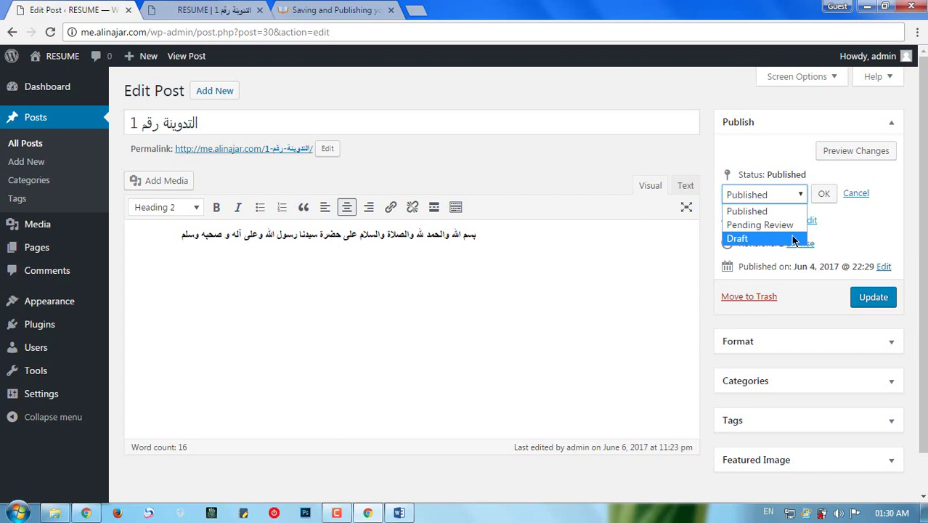
click(858, 223)
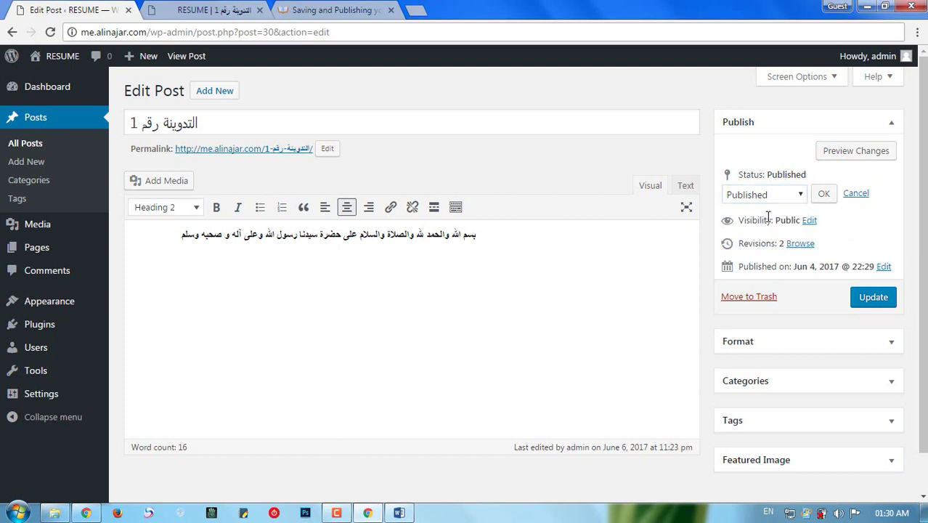
Try the Private, Public and Password protected visibility options for the post, without entering a password.
click(809, 224)
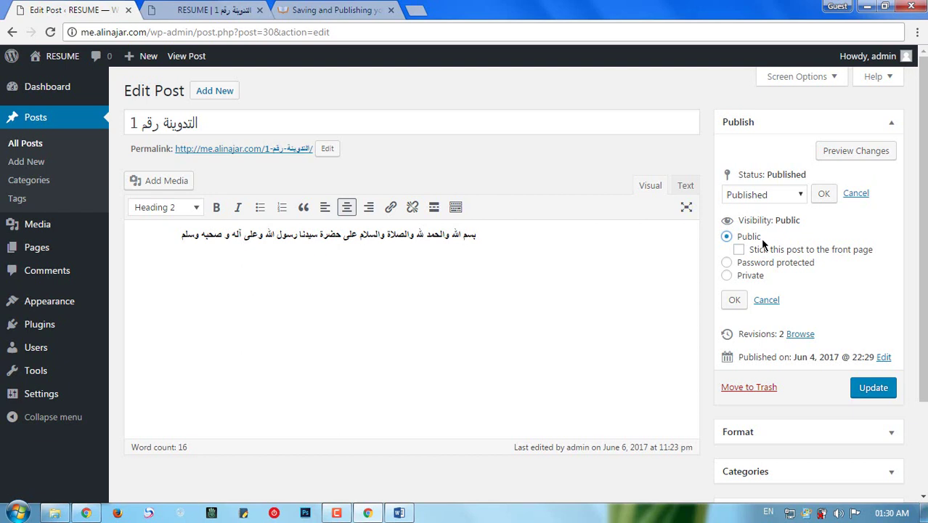
click(726, 275)
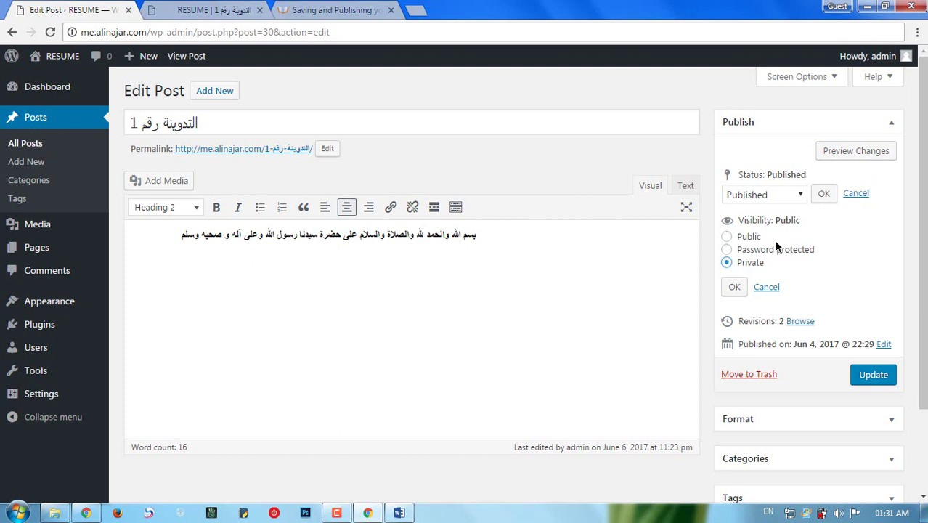
click(756, 242)
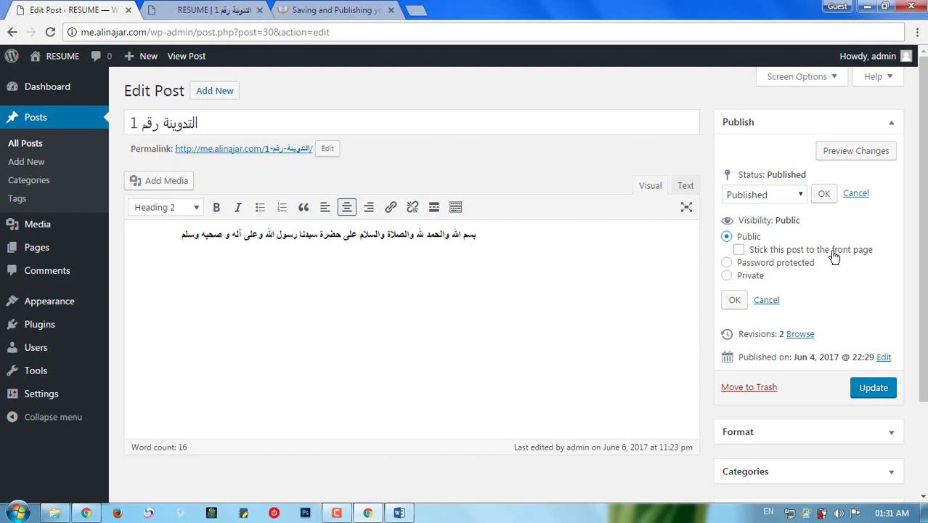
click(789, 265)
click(758, 280)
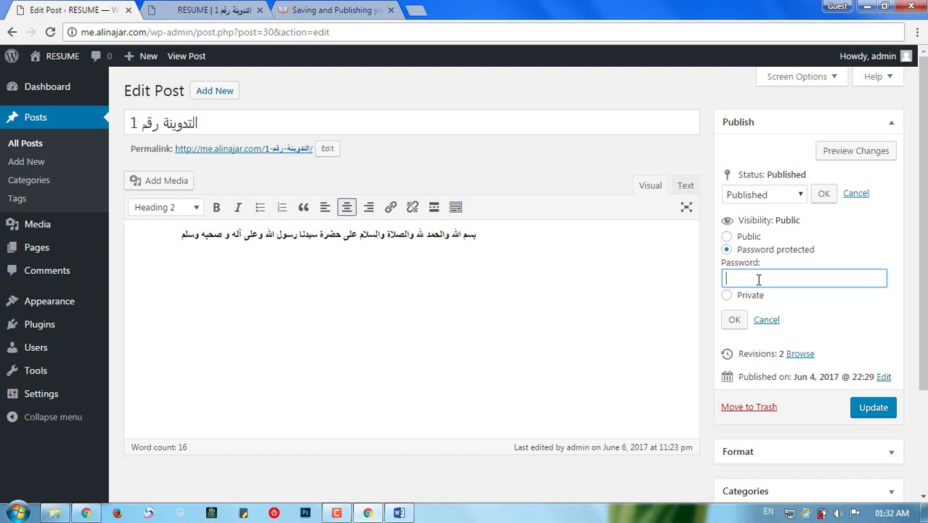
Set the post's visibility to Public and stick it to the front page.
click(746, 237)
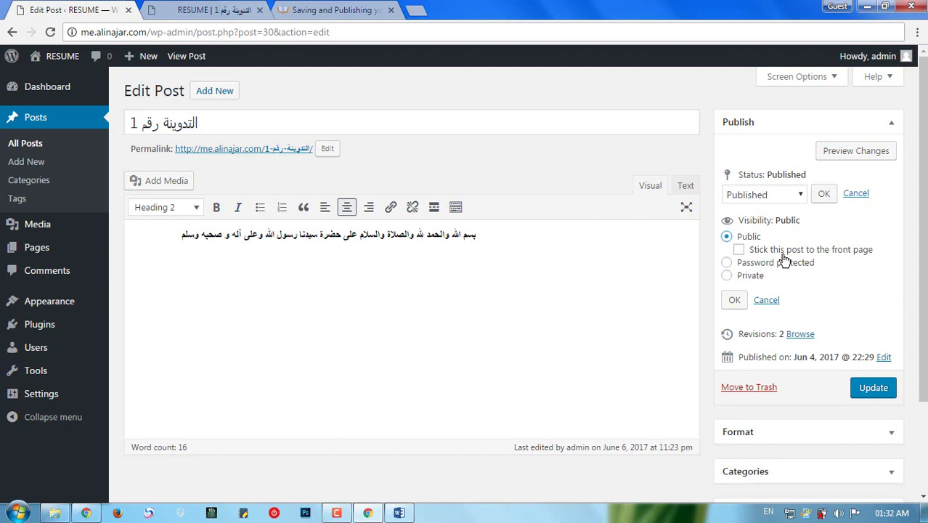
click(783, 254)
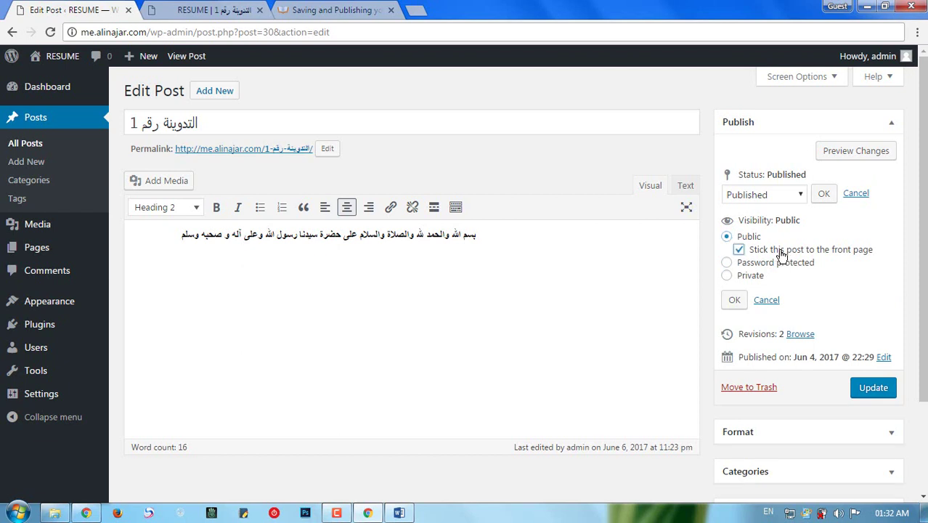
click(734, 300)
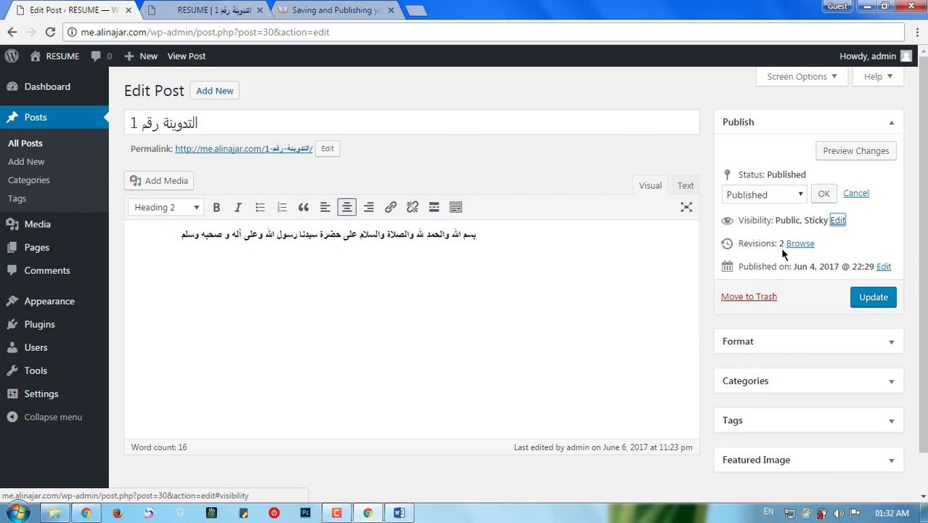
Open the post's revision comparison and compare the title and content of the current revision with the previous one.
click(801, 247)
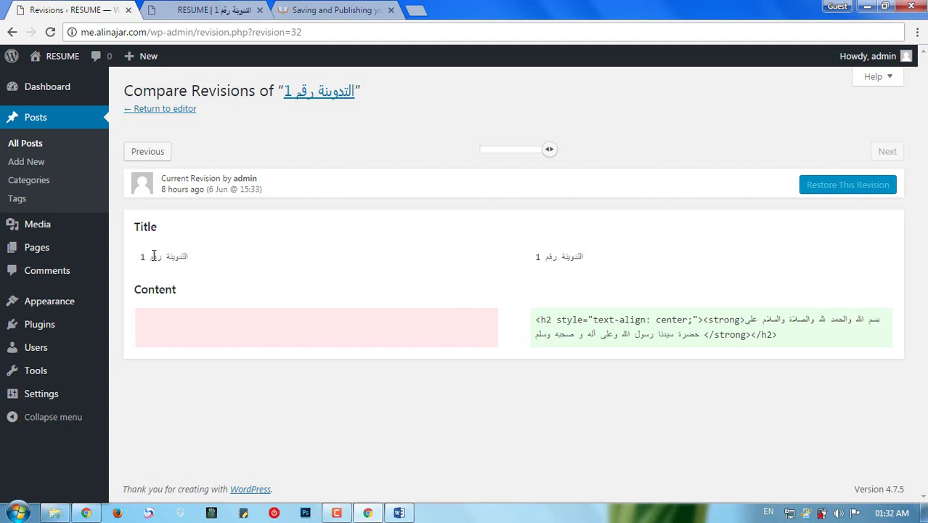
drag(149, 255, 176, 261)
drag(560, 258, 591, 259)
click(162, 327)
drag(572, 320, 634, 340)
click(731, 258)
Examine the title change in the earliest revision and return to the post editor without restoring it.
drag(549, 154, 447, 155)
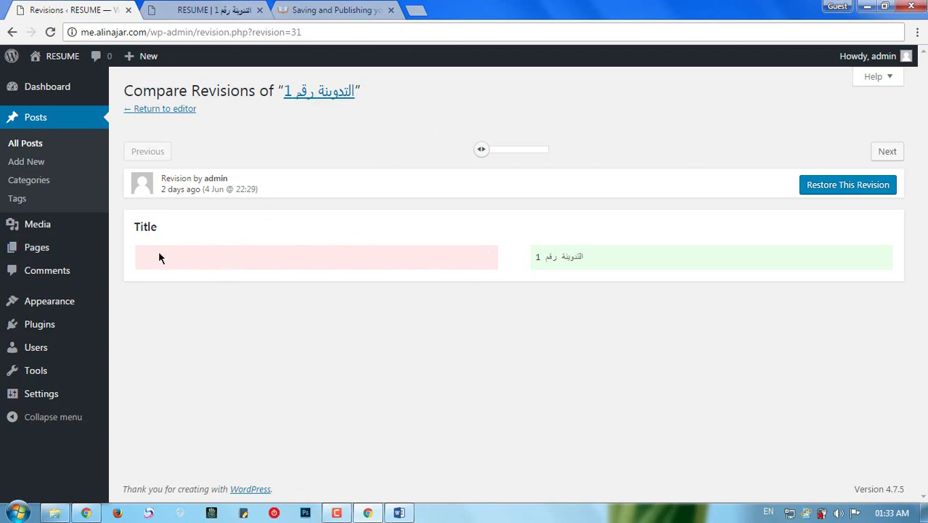
drag(584, 257, 577, 264)
click(586, 268)
click(167, 110)
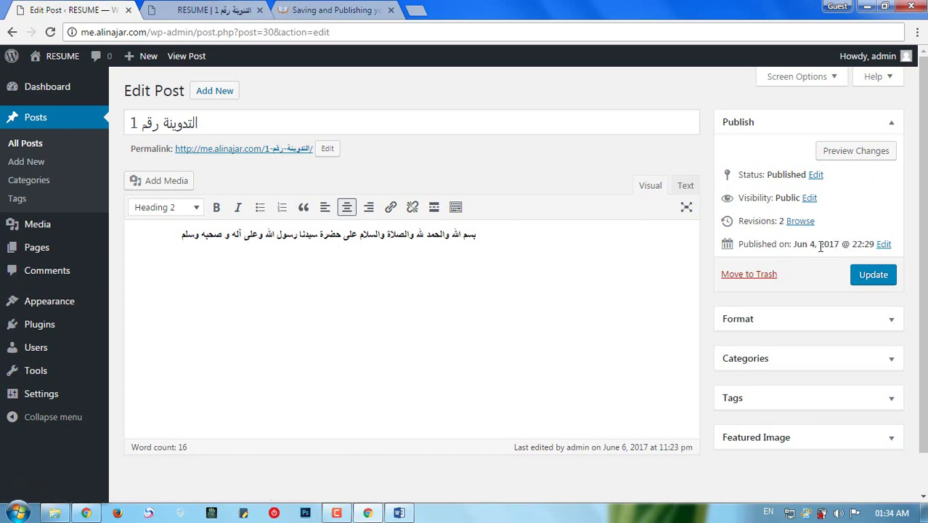
Open the post's publication date and time for editing, and update the post.
click(883, 244)
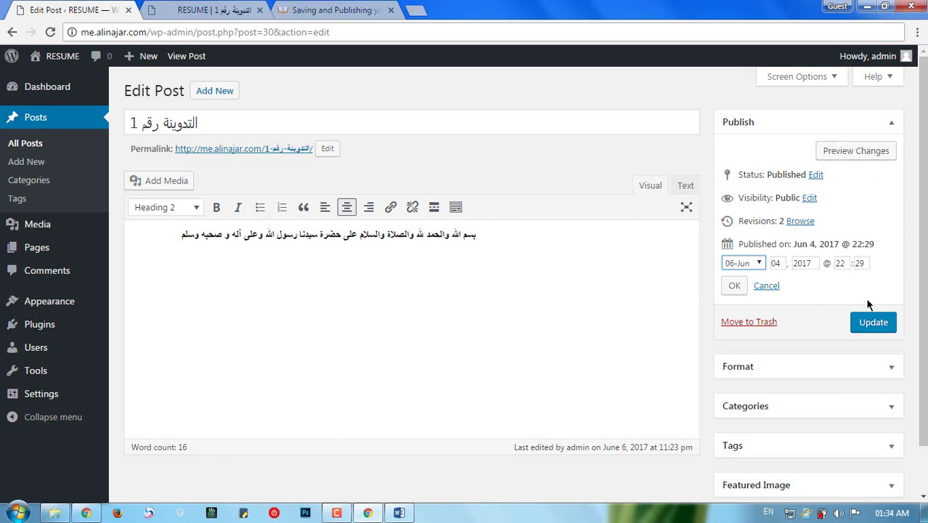
click(888, 331)
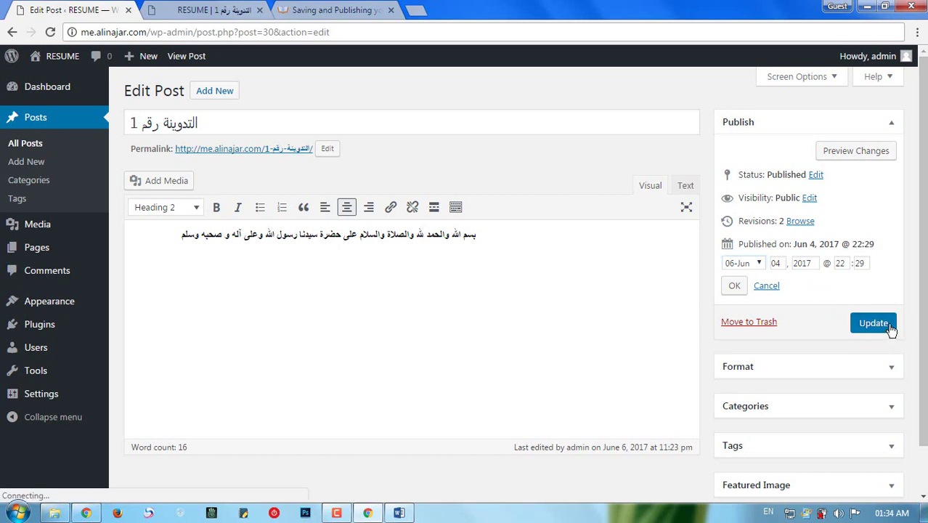